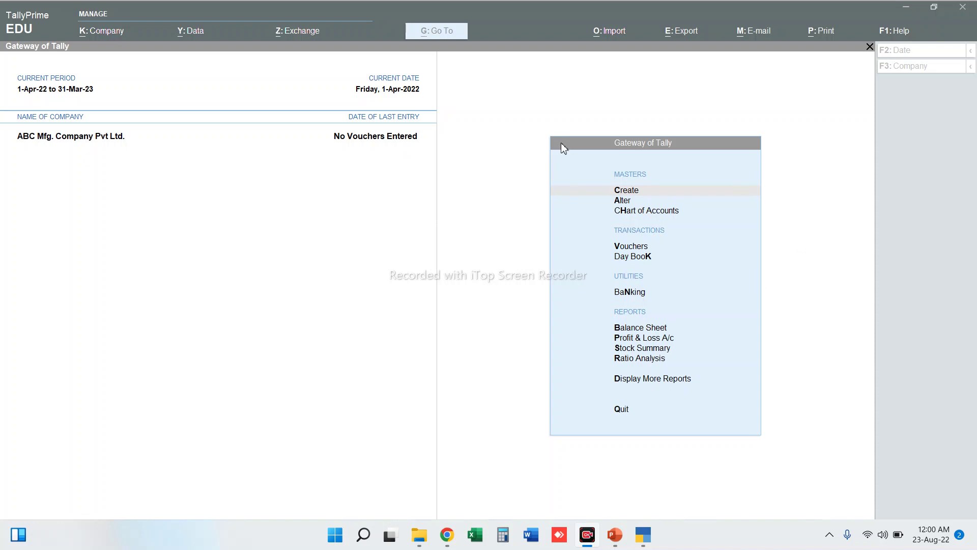
View the company's Balance Sheet report and return to the Gateway of Tally.
left_click(405, 175)
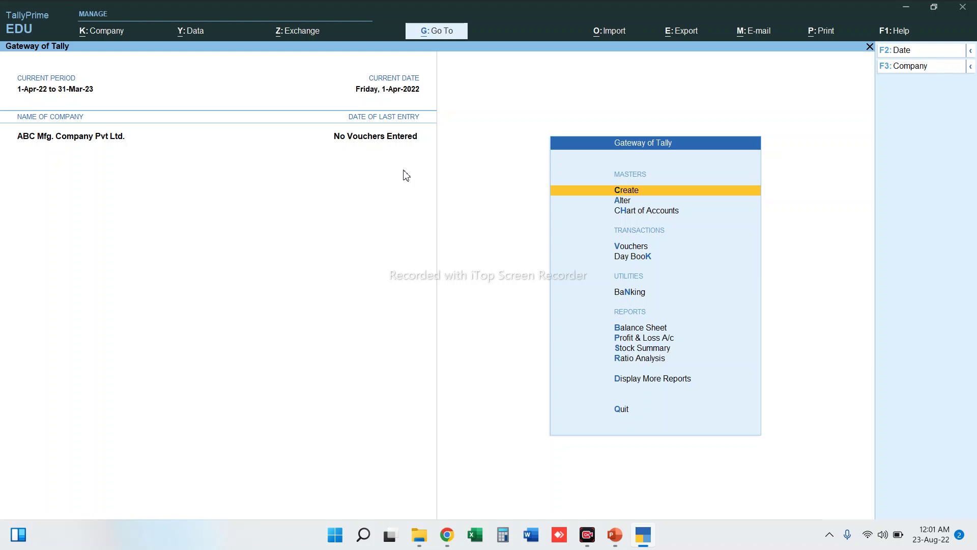
key("Down")
key("Down")
key("Down")
key("Down")
key("Down")
key("Down")
key("Down")
key("Down")
key("Down")
key("Down")
key("Up")
key("Up")
key("Up")
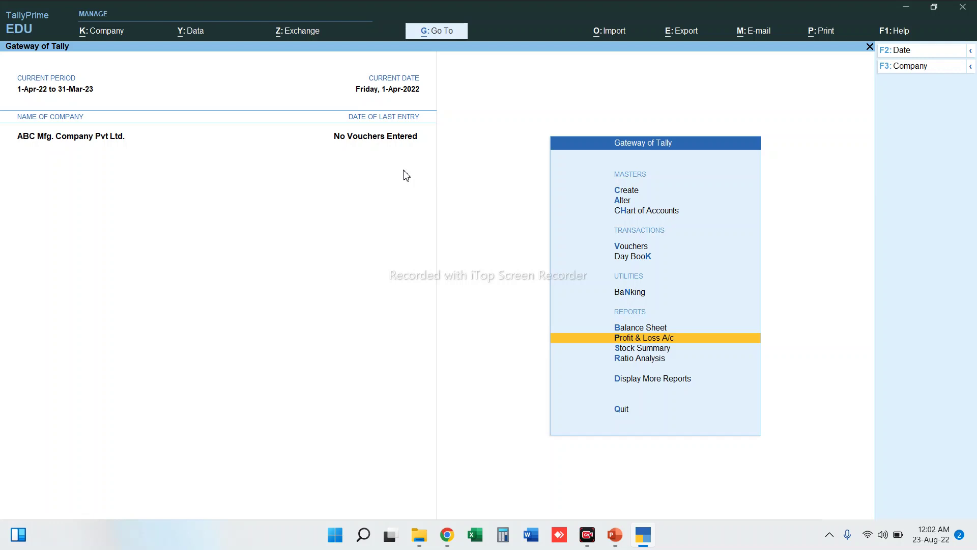
key("Up")
key("Return")
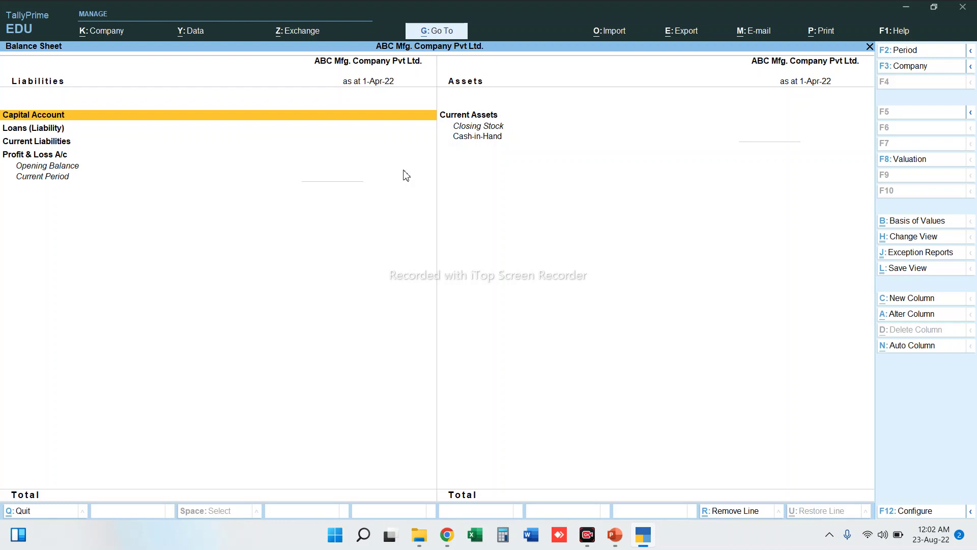
key("Escape")
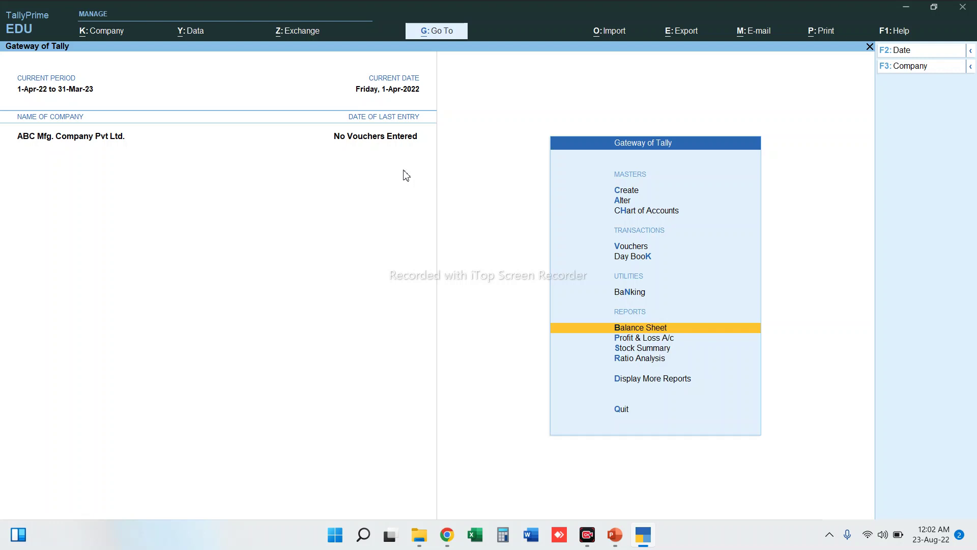
Examine the list of account groups in the Chart of Accounts, and return to the Gateway of Tally.
key("Up")
key("Up")
key("Up")
key("Up")
key("Up")
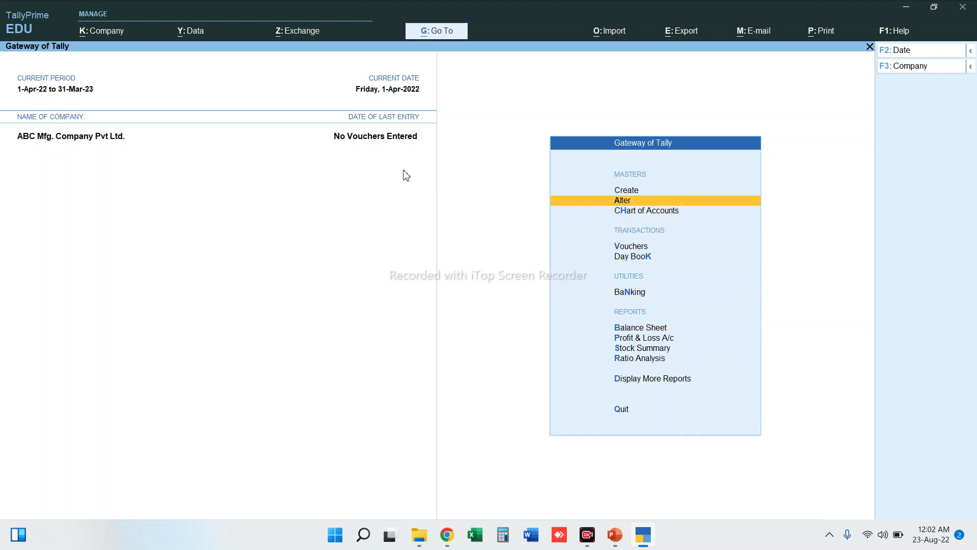
key("Down")
key("Return")
key("Up")
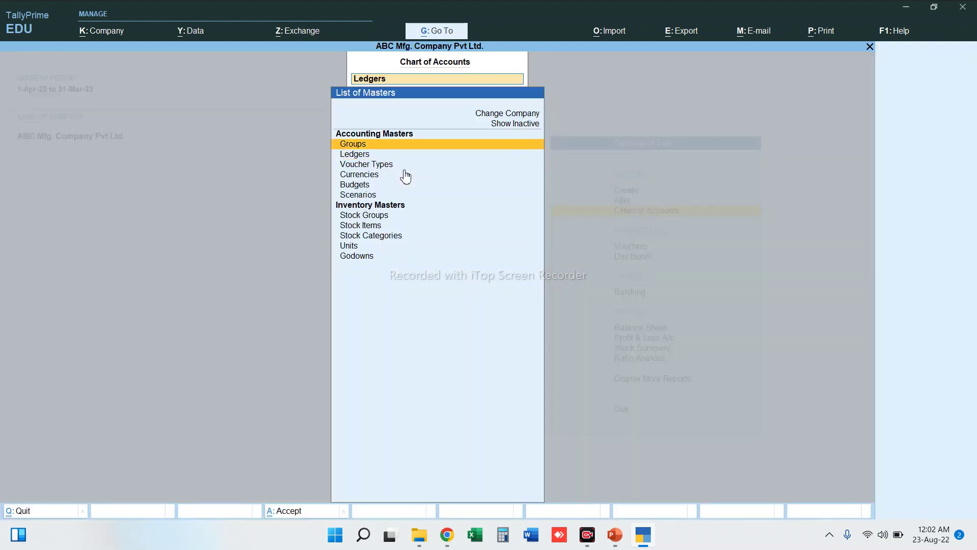
key("Return")
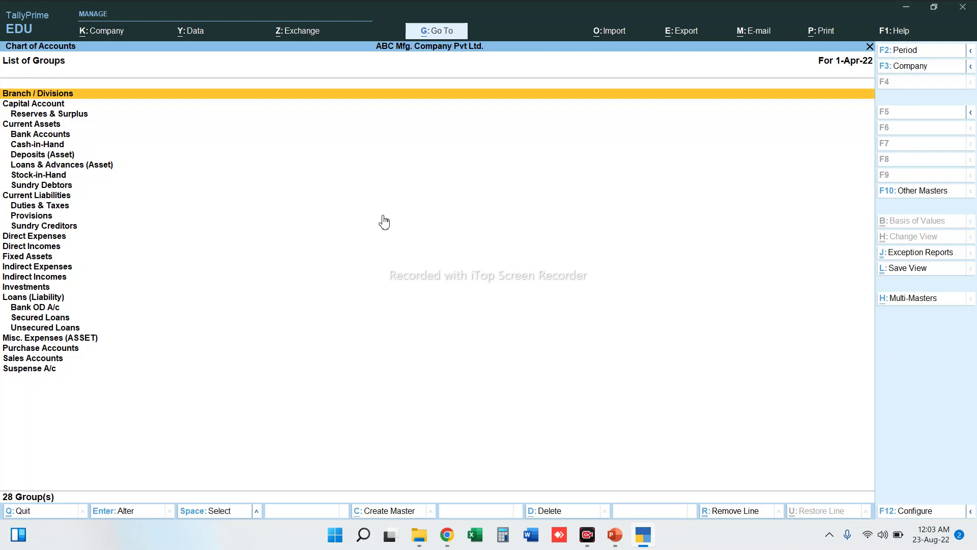
key("Escape")
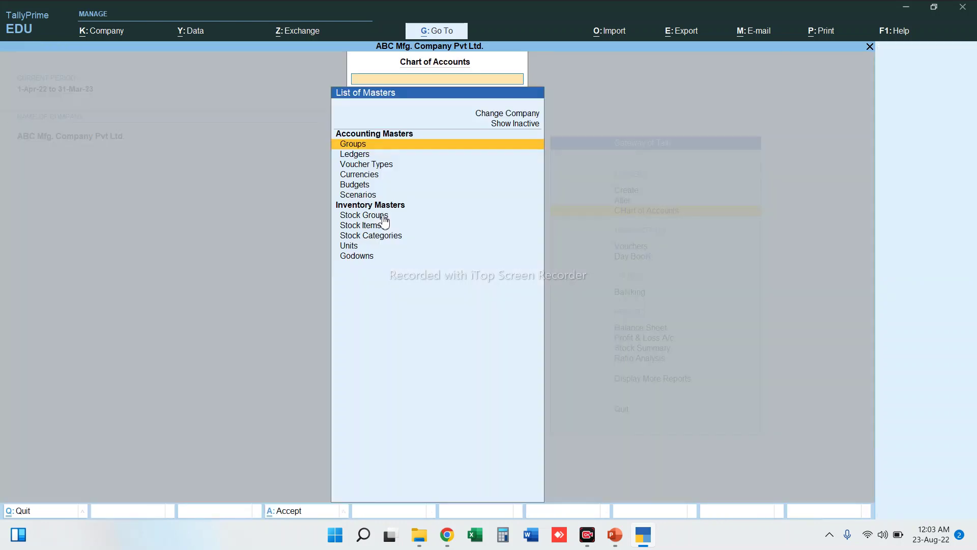
key("Escape")
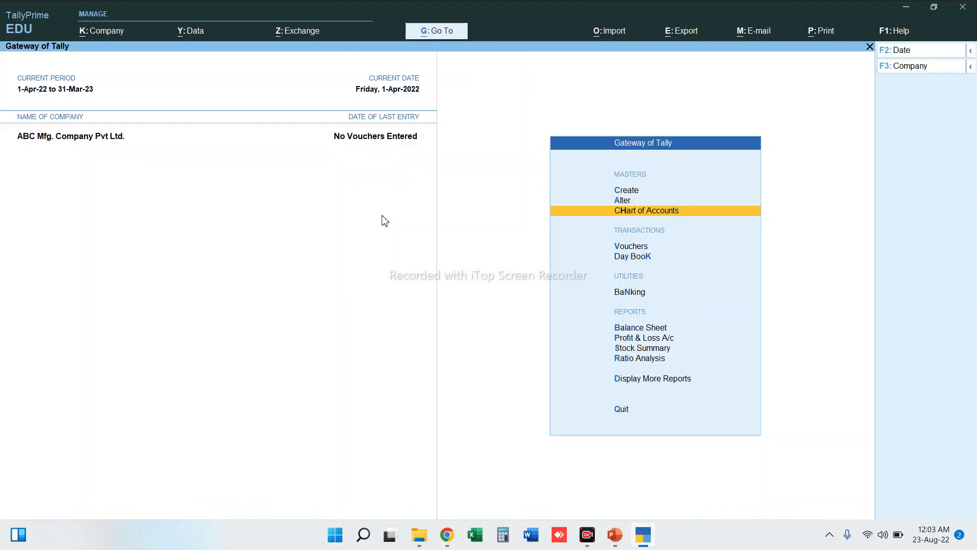
Examine the list of ledgers in the Chart of Accounts, and return to the Gateway of Tally.
key("Down")
key("Up")
key("Up")
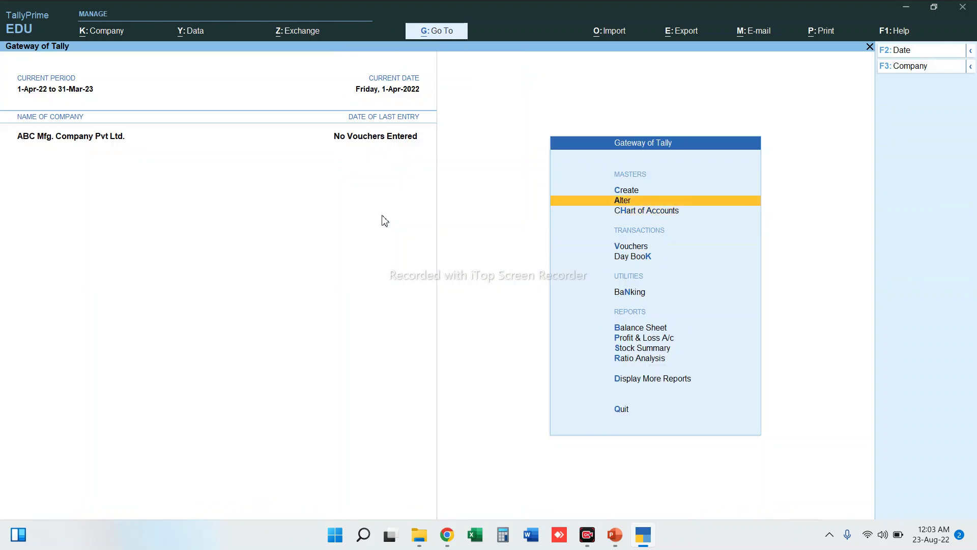
key("Down")
key("Down")
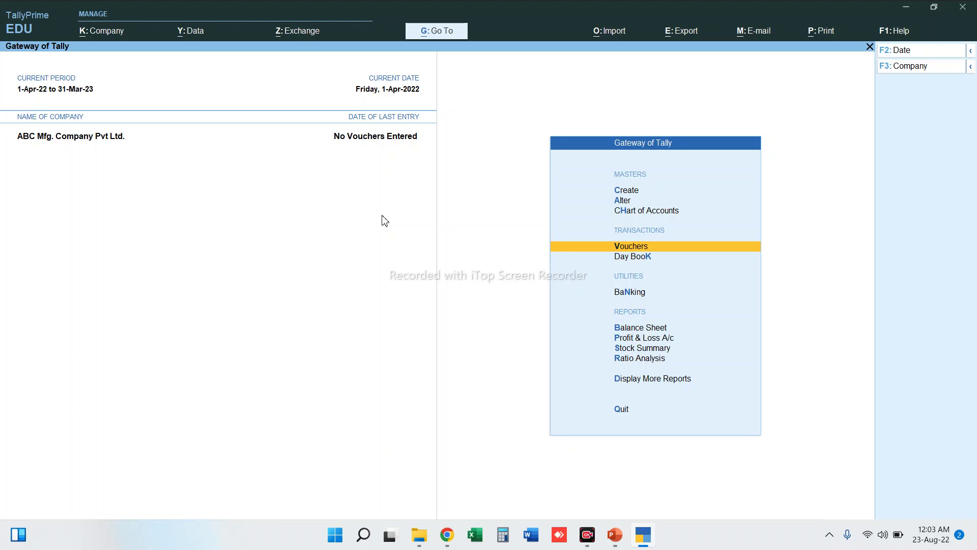
key("Up")
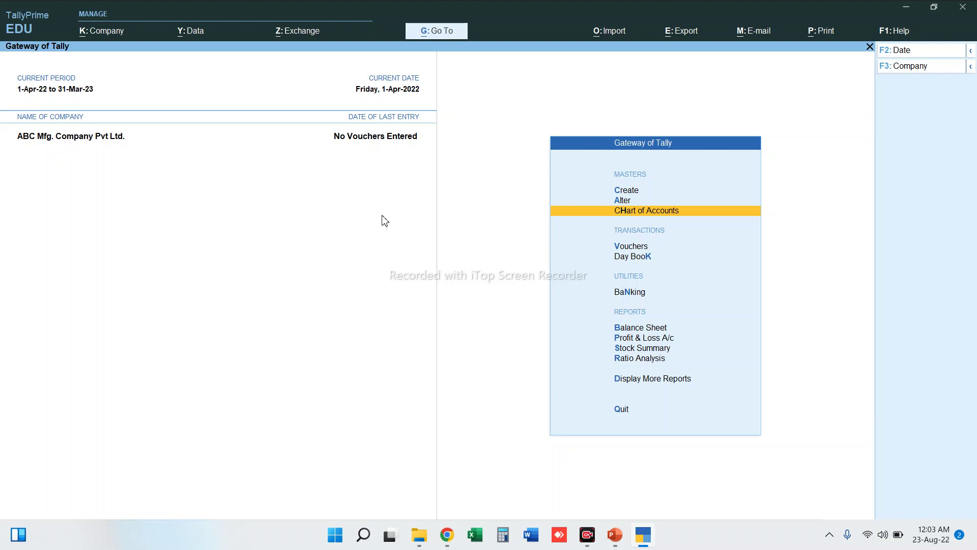
key("Return")
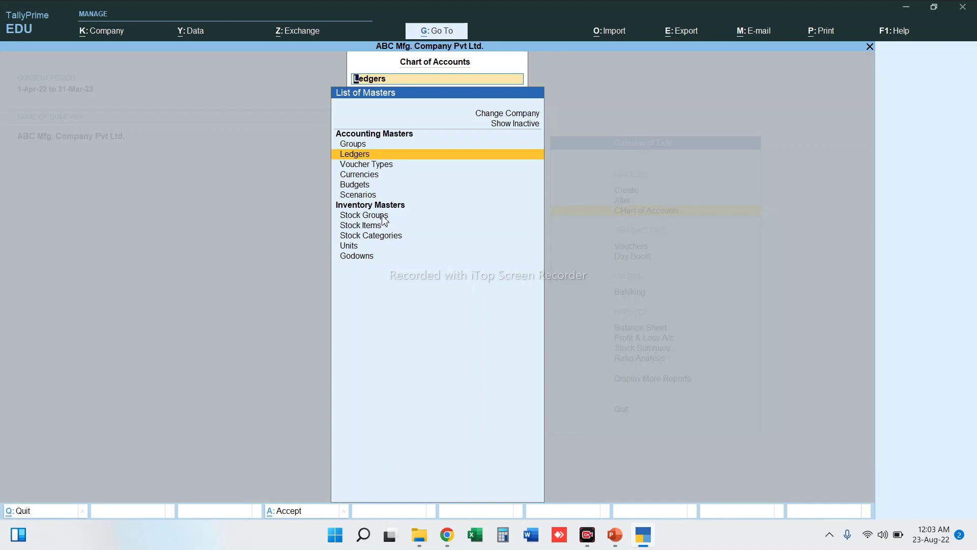
key("Return")
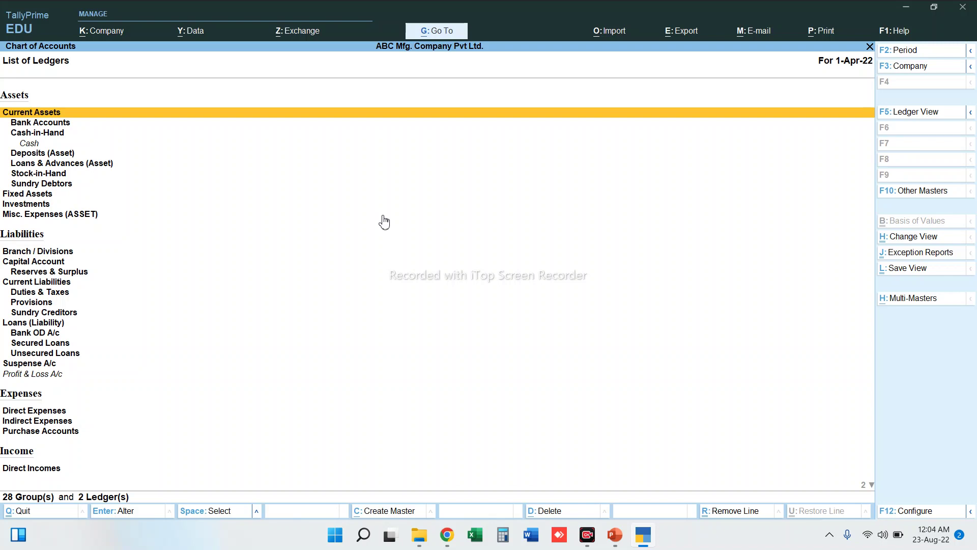
key("Escape")
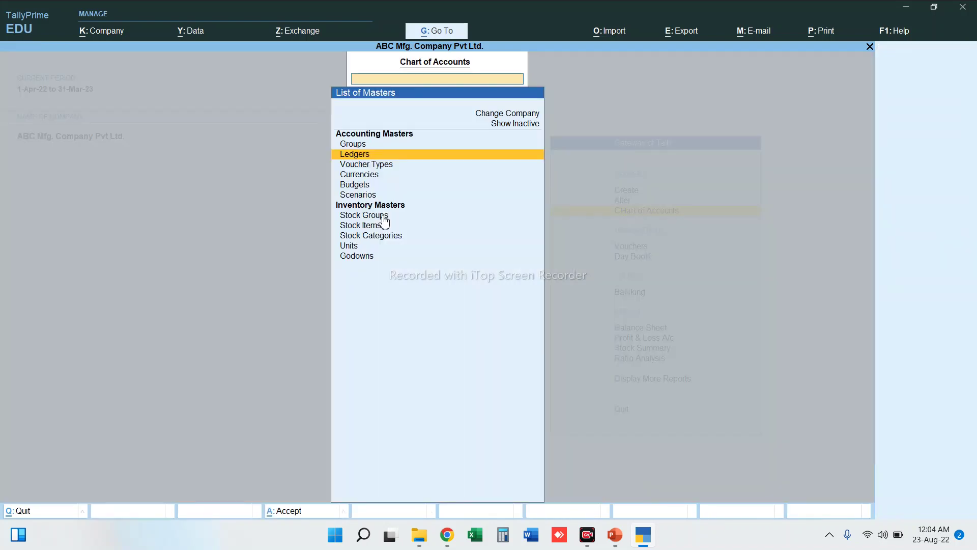
key("Escape")
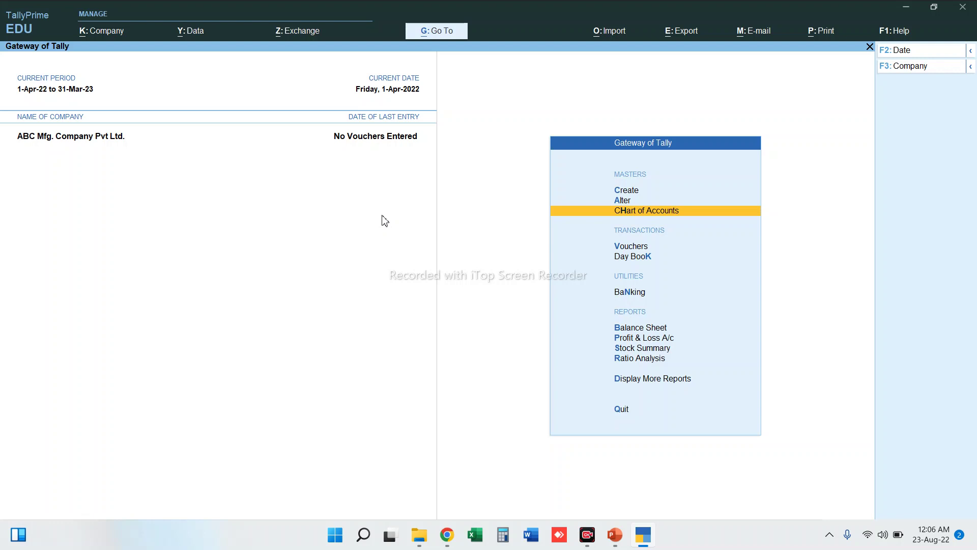
Start creating a new accounting group and name it West Bengal, leaving the alias empty.
key("Up")
key("Up")
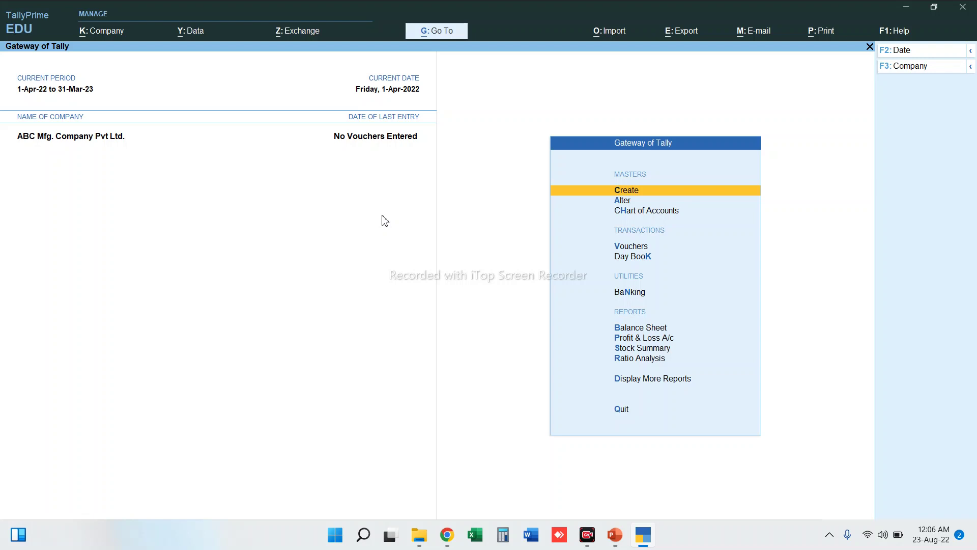
key("Return")
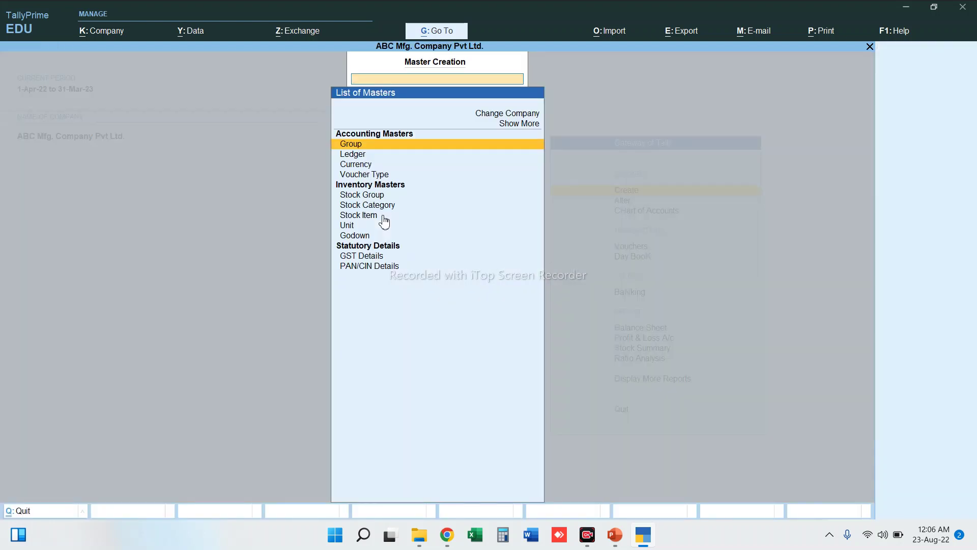
key("Return")
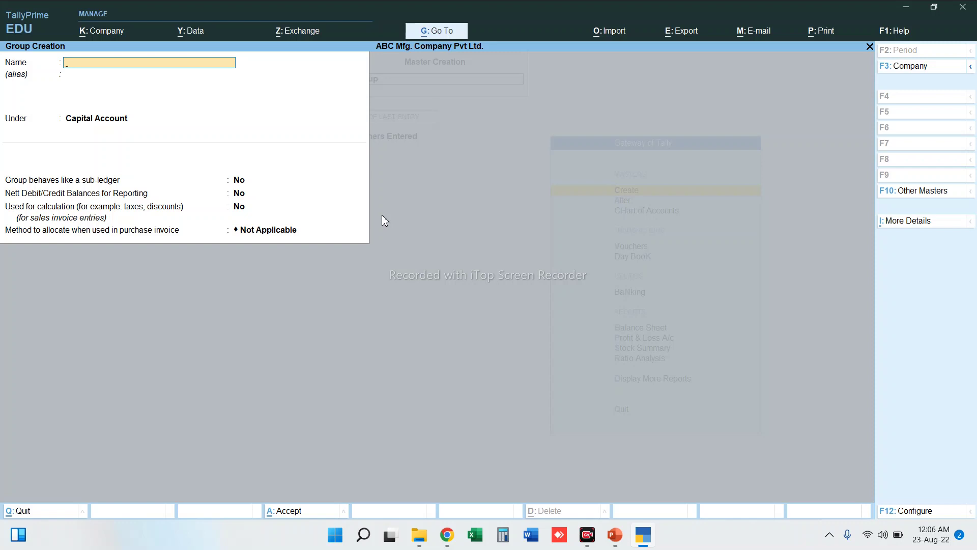
type("Ch")
key("BackSpace")
key("BackSpace")
type("West Benga")
key("Return")
key("Return")
Place the West Bengal group under Sundry Debtors, save it and leave group creation.
type("D")
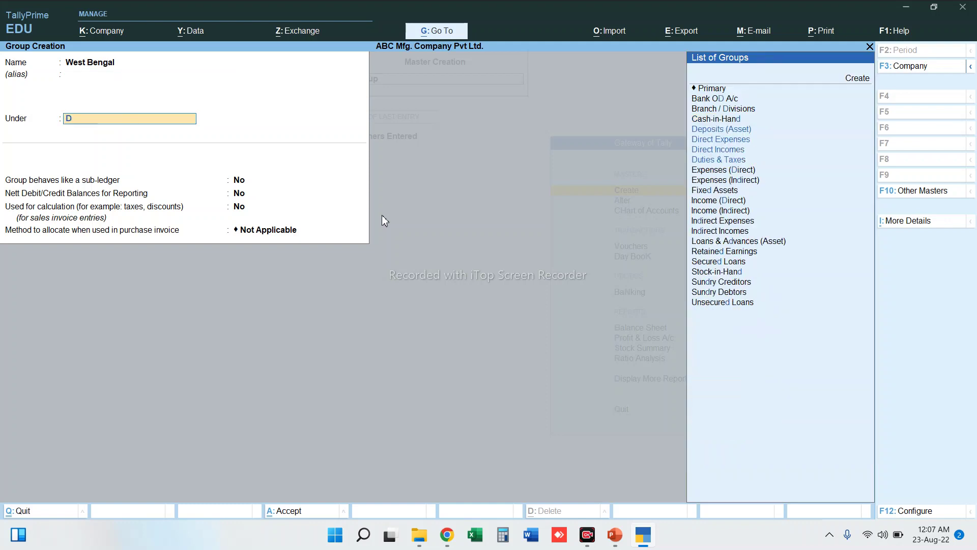
type("eb")
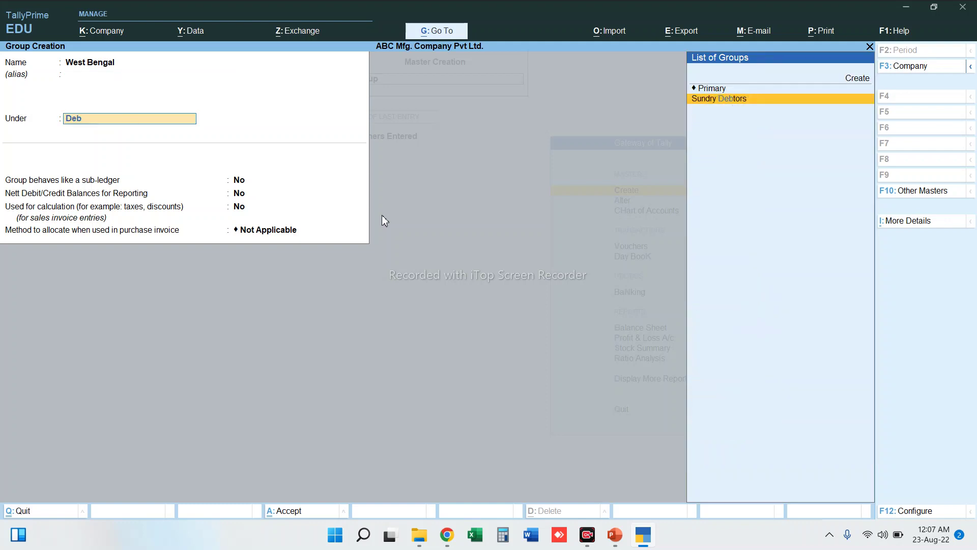
key("Return")
key("ctrl+a")
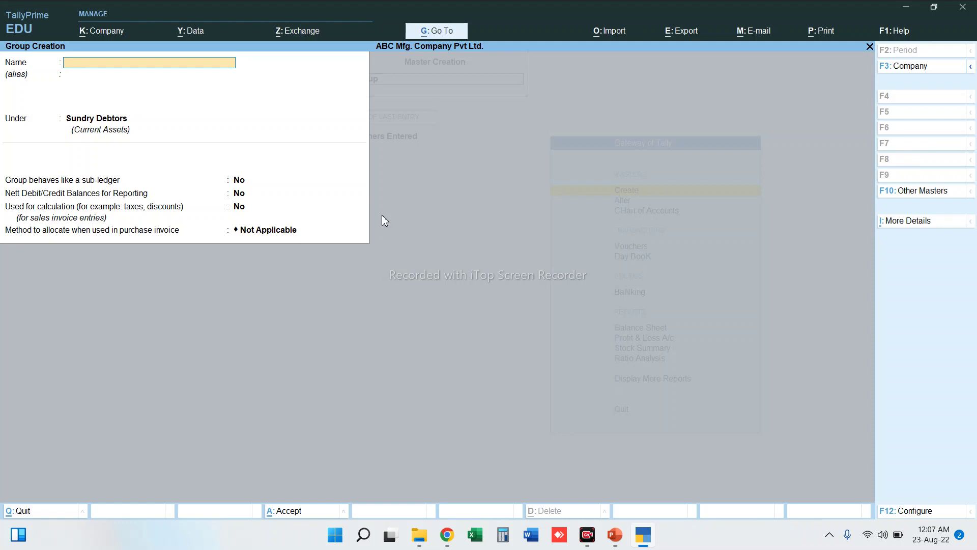
key("Escape")
key("y")
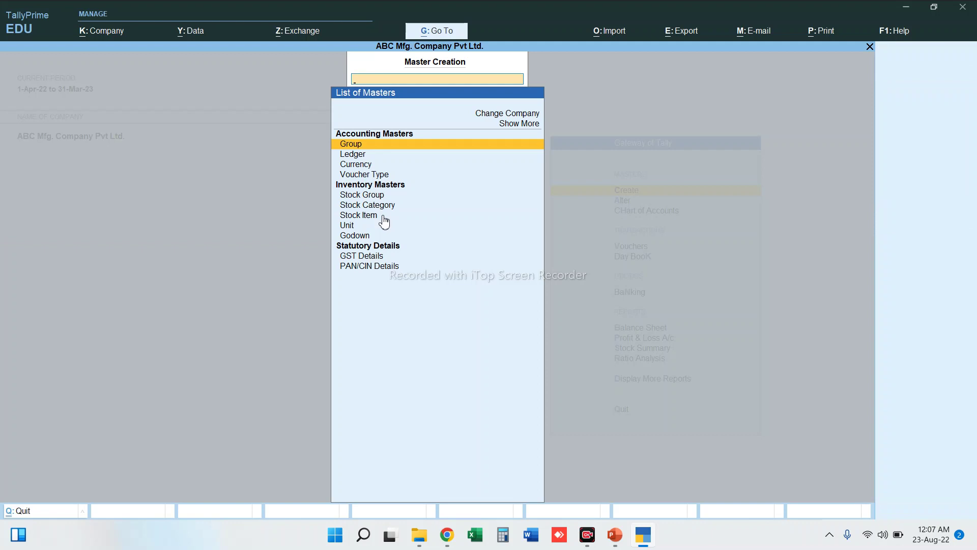
key("Down")
key("Return")
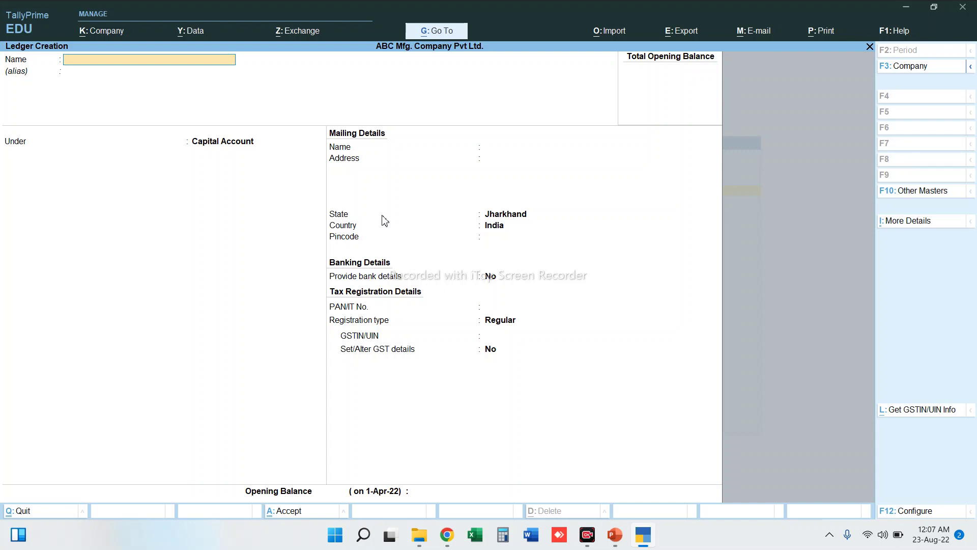
key("Escape")
key("Return")
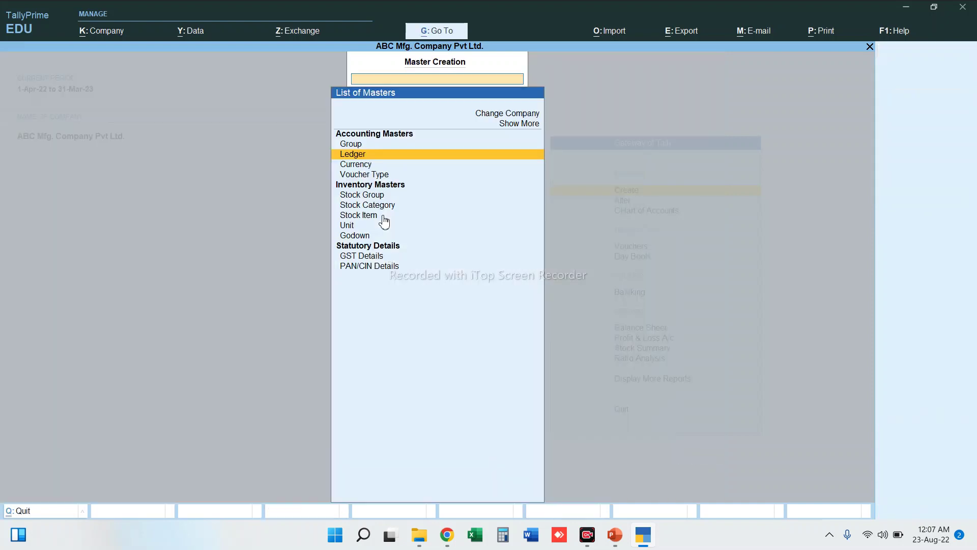
key("Escape")
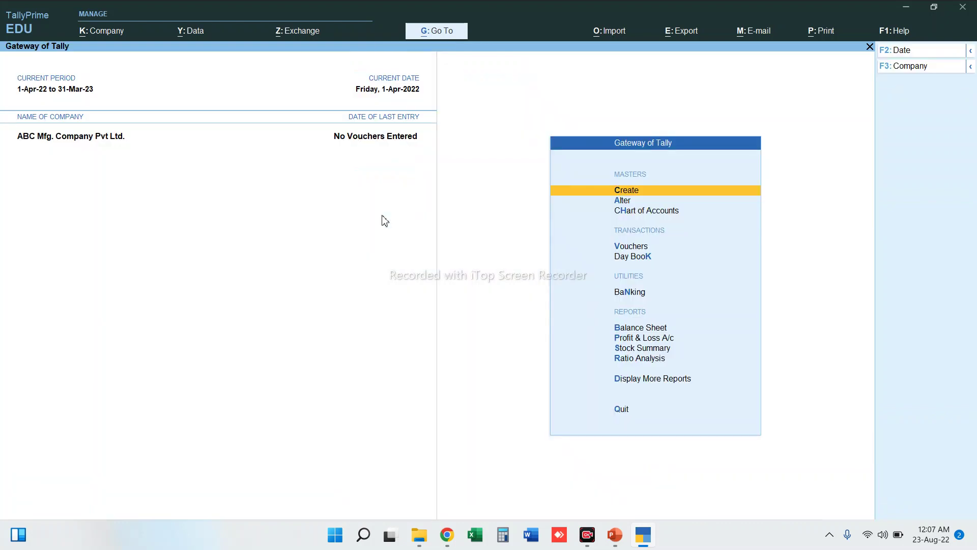
Create and save a ledger named Purchase A/c under the Purchase Accounts group.
key("Return")
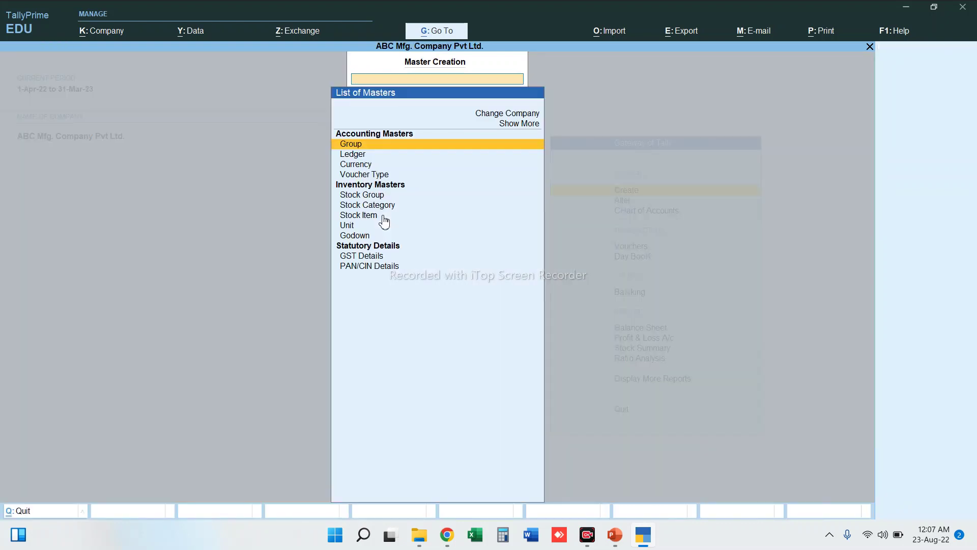
key("Down")
key("Return")
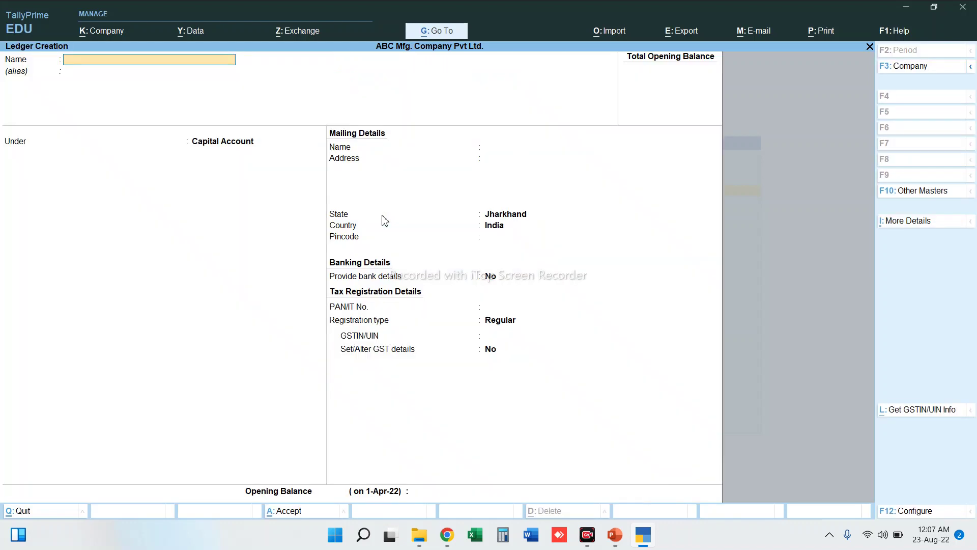
type("Purchase A/c")
key("Return")
key("Return")
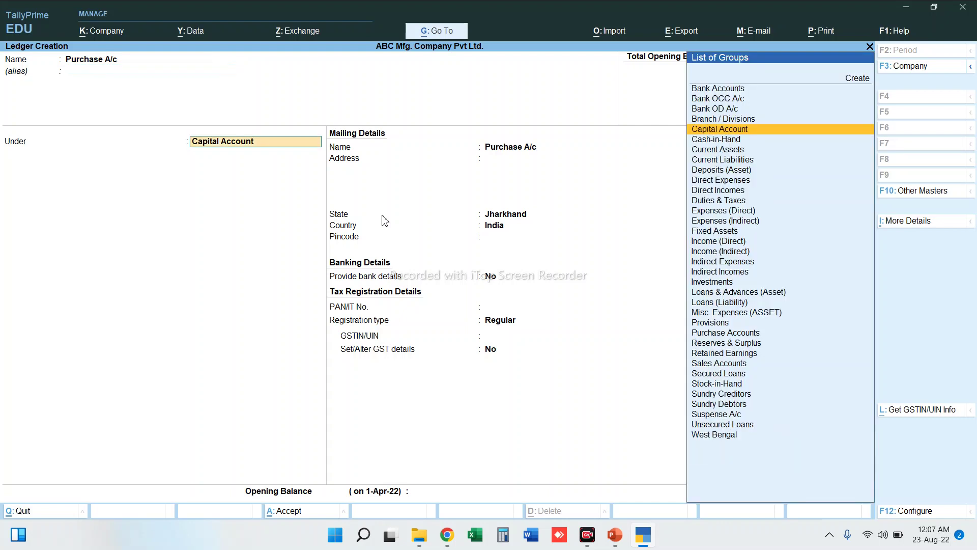
type("Purc")
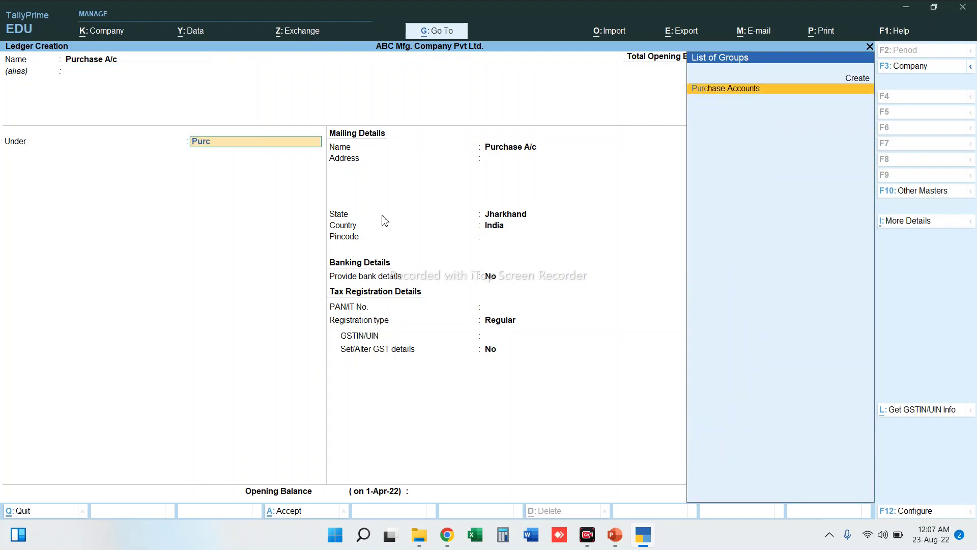
key("Return")
key("Return")
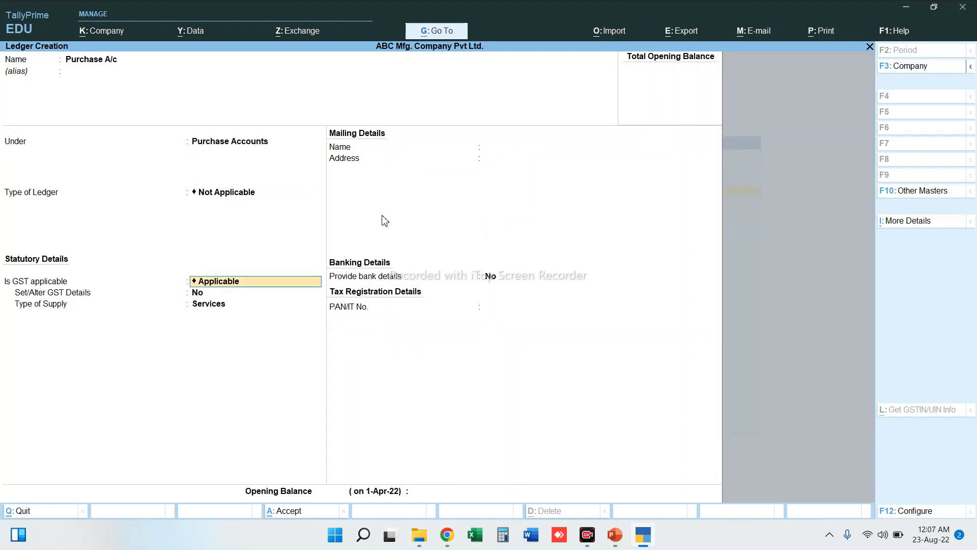
key("Return")
key("ctrl+a")
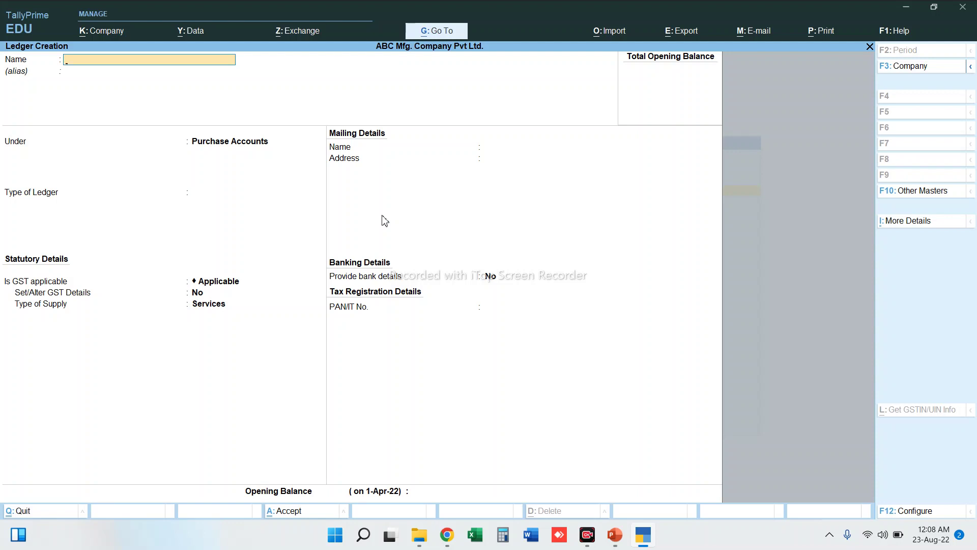
key("Escape")
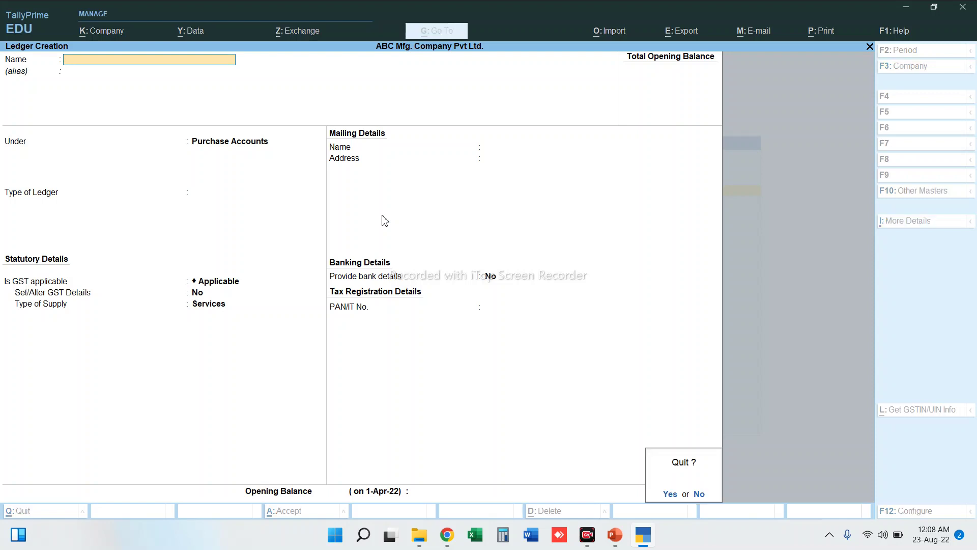